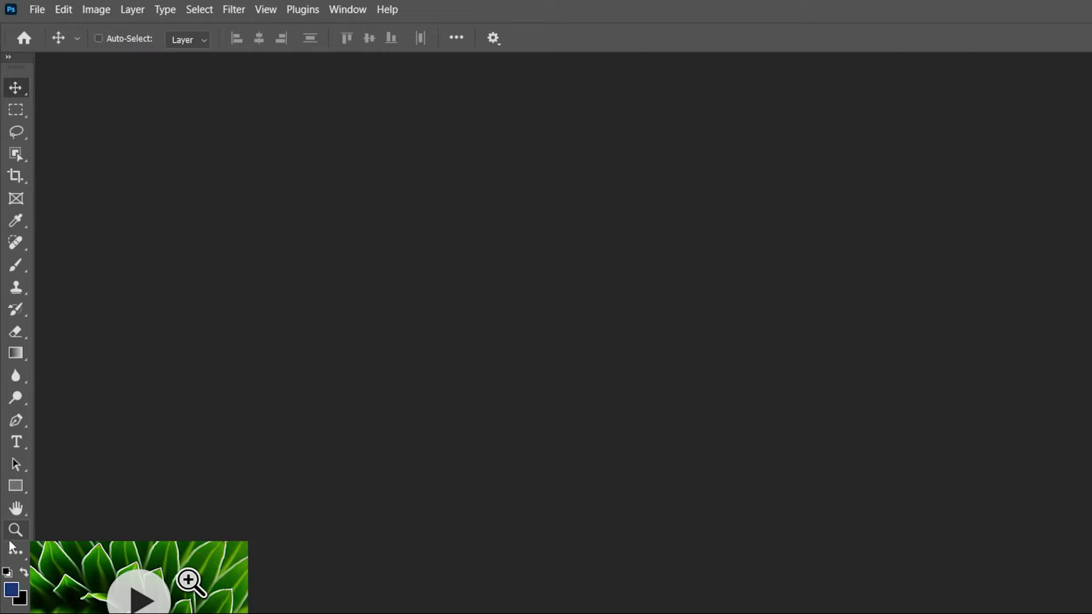
- Cycle through the marquee, lasso, crop and eyedropper tools, then reset the Essentials workspace
click(18, 115)
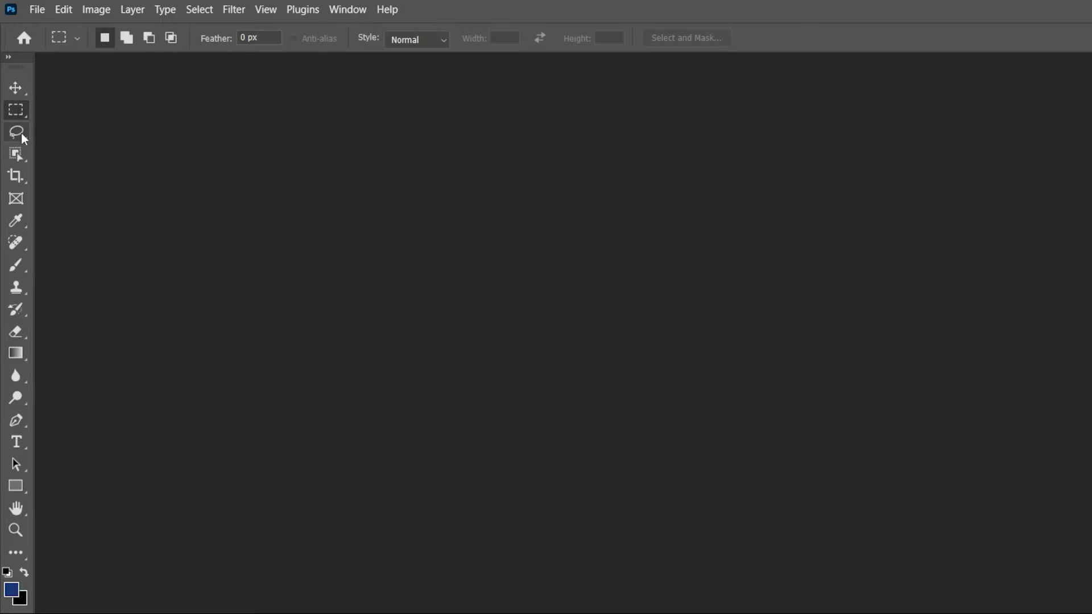
click(16, 175)
click(16, 198)
click(16, 221)
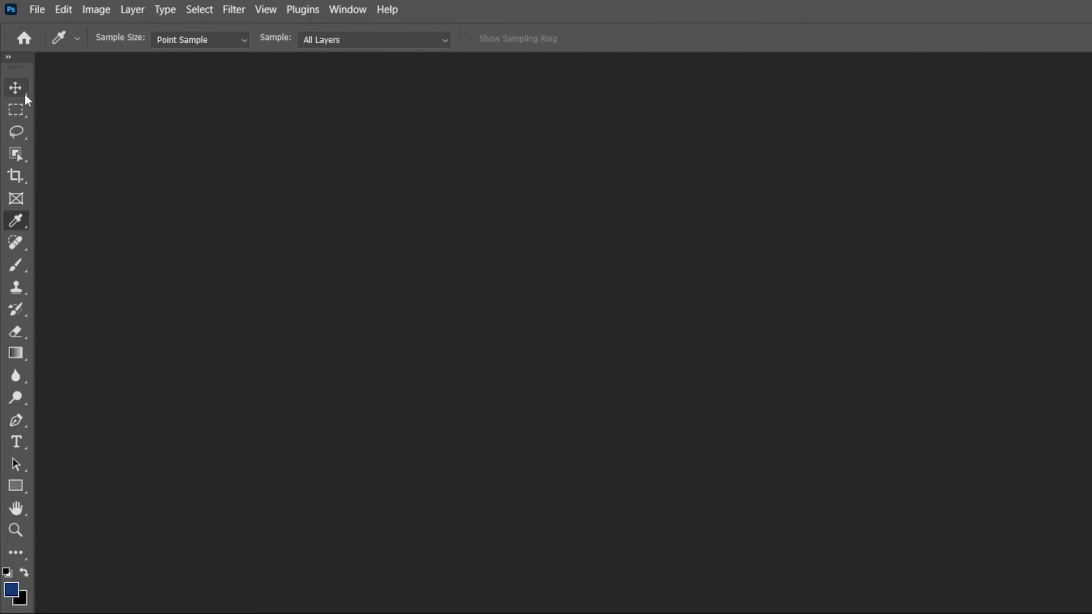
click(23, 90)
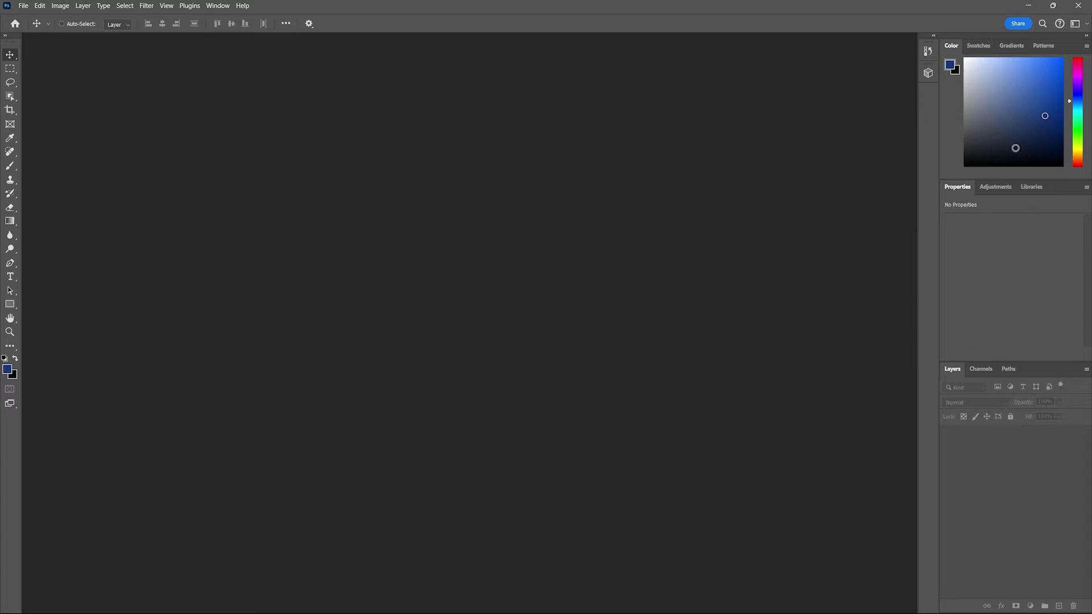
click(217, 6)
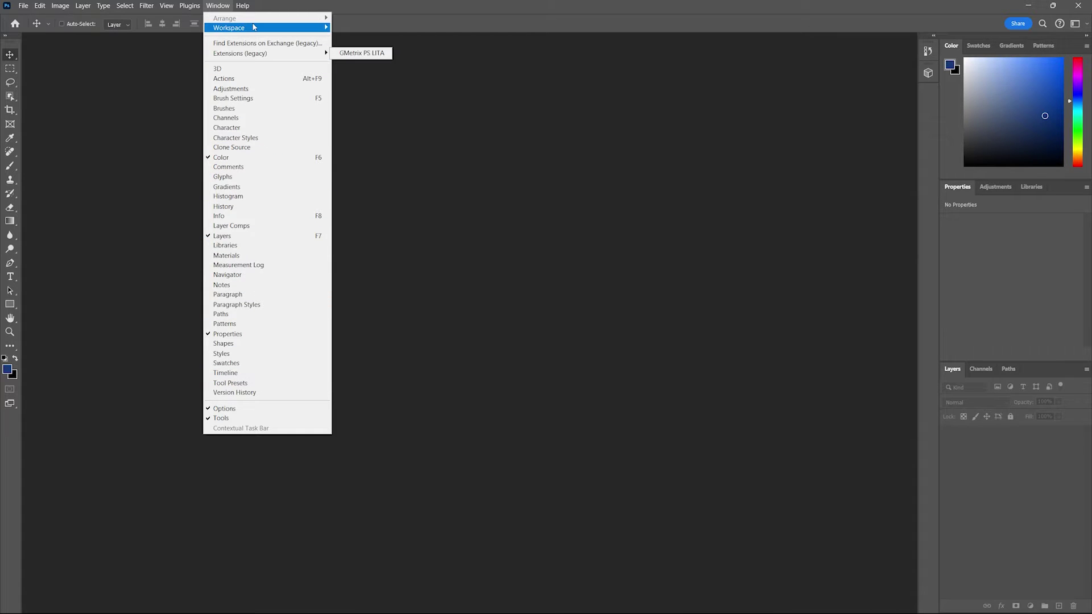
mouse_move(256, 27)
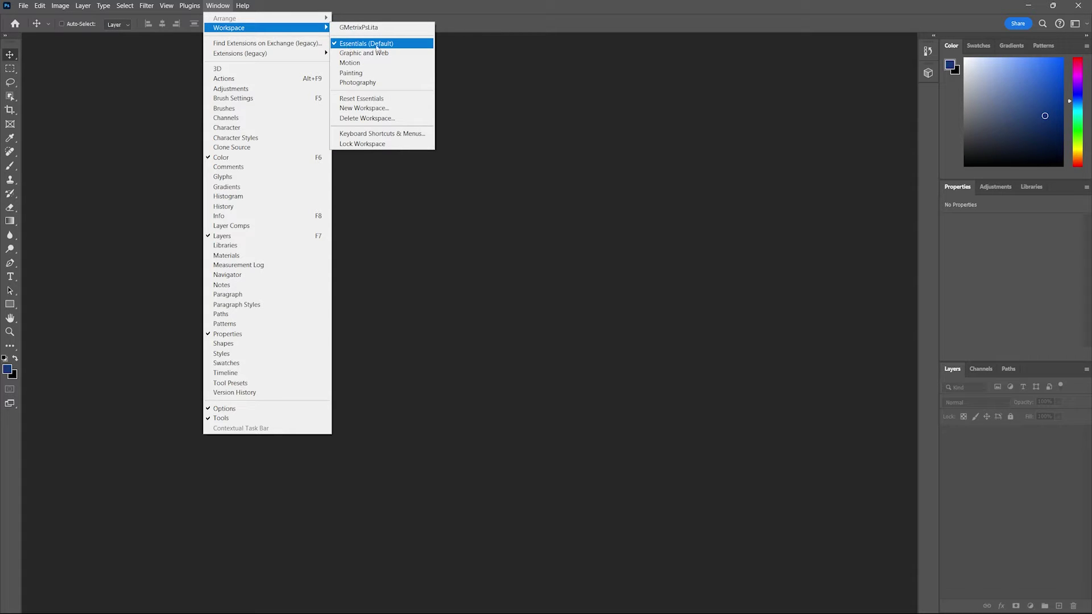
click(363, 98)
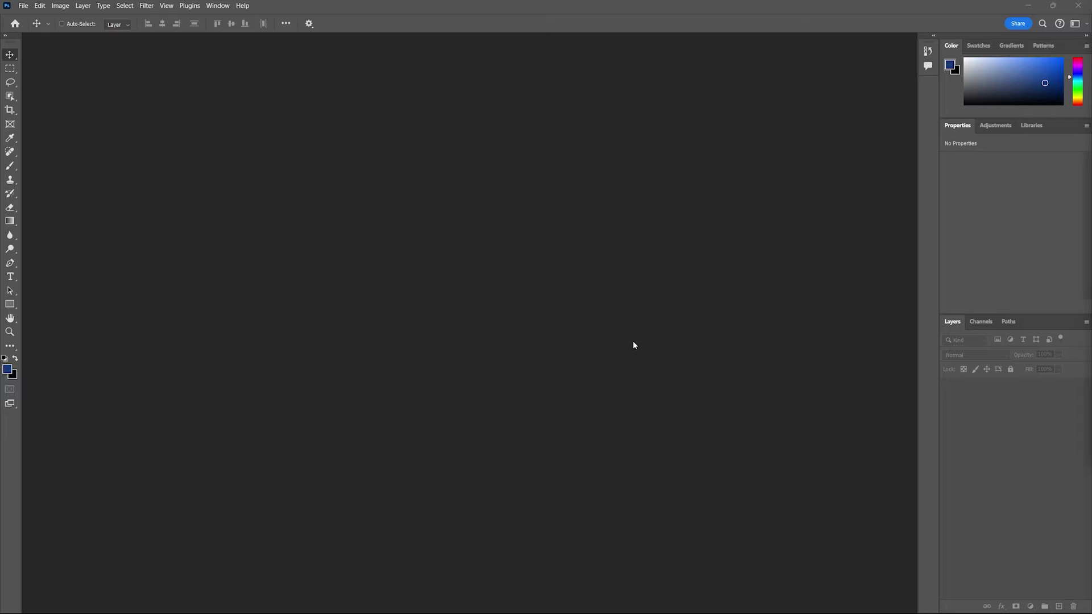
- Open the Balloons_AdobeStock_256793176 photo from the Desktop via File > Open
click(27, 10)
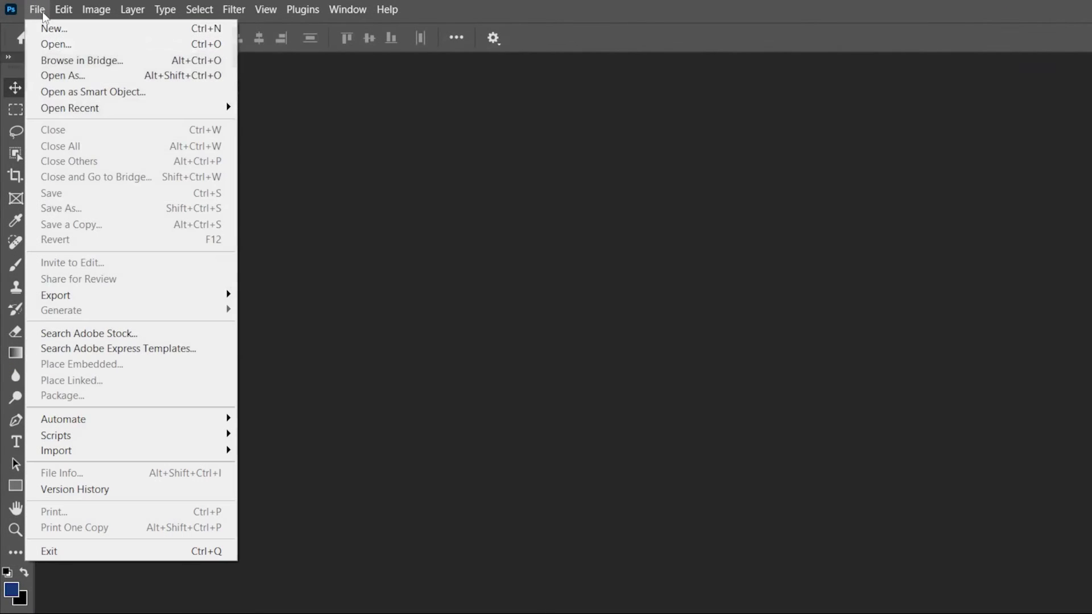
click(60, 46)
text(1)
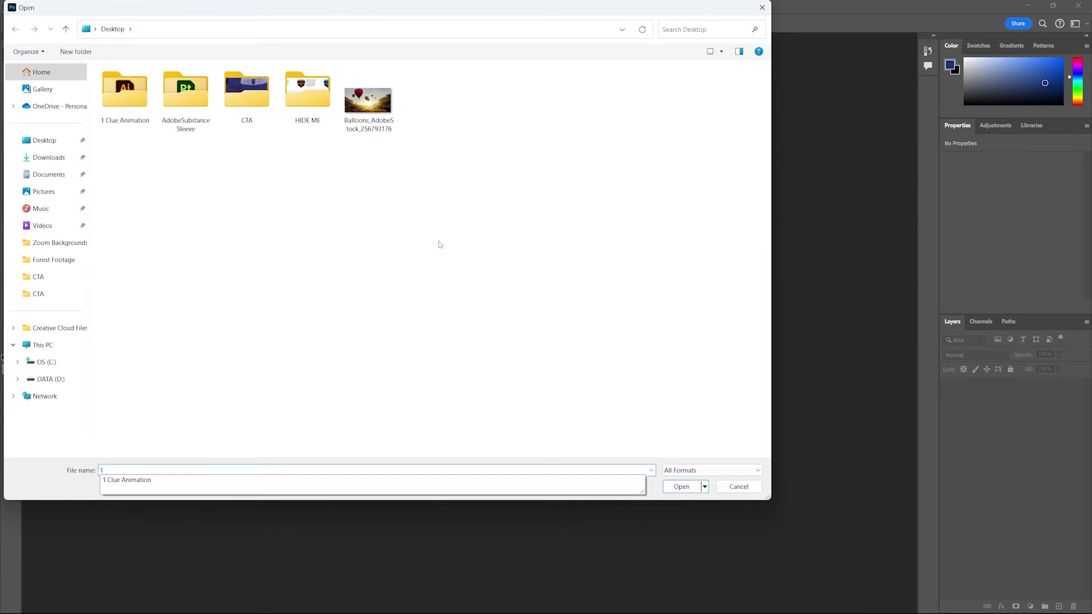
click(359, 113)
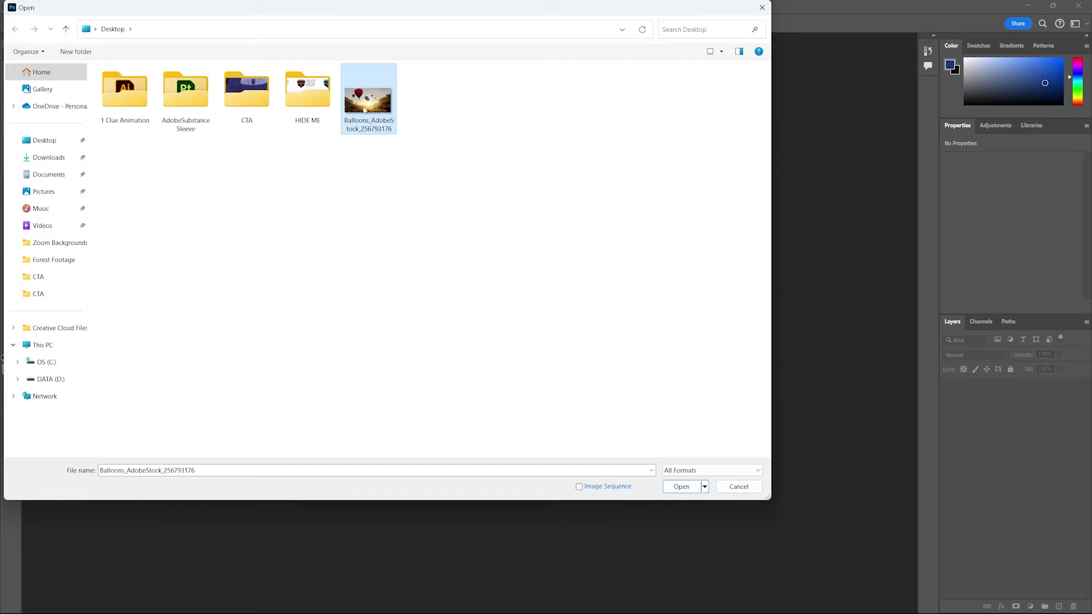
double_click(374, 107)
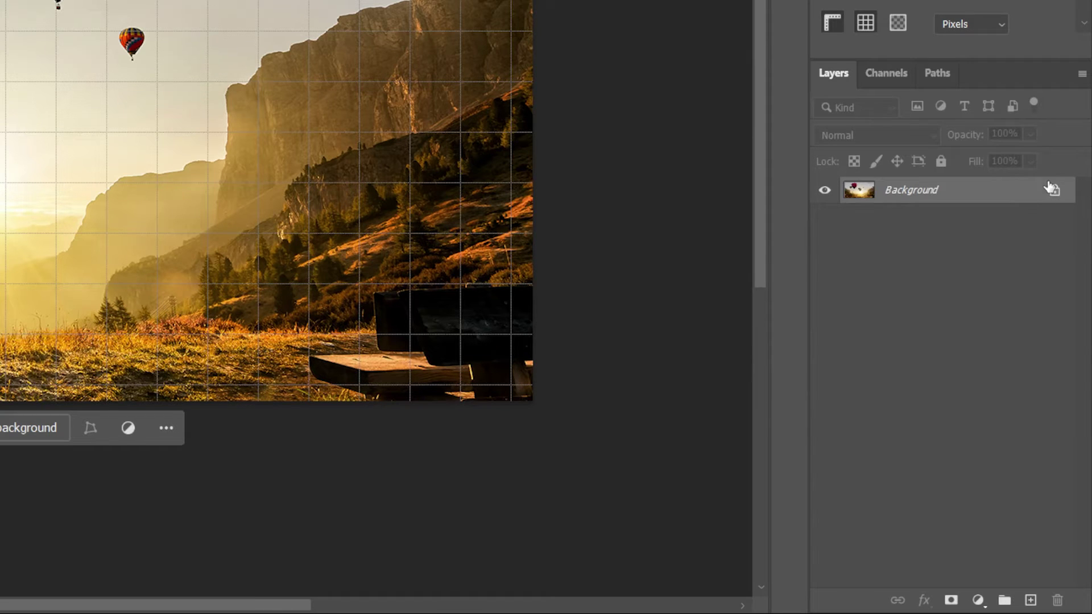
- Drag the Background layer's lock to the trash and rename the layer Landscape
drag(1054, 190, 1059, 598)
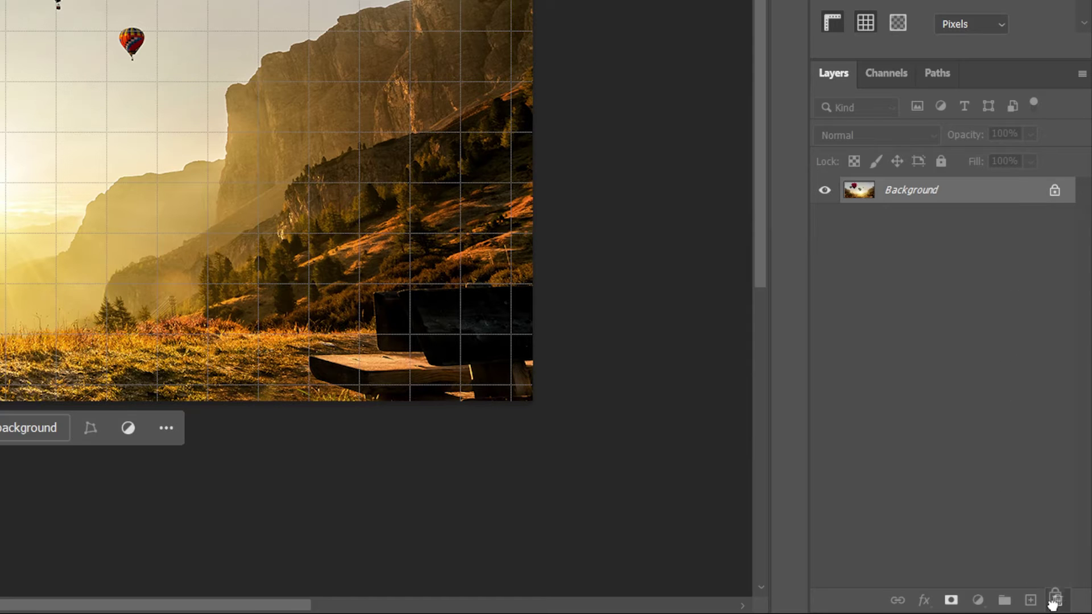
drag(1058, 598, 1057, 600)
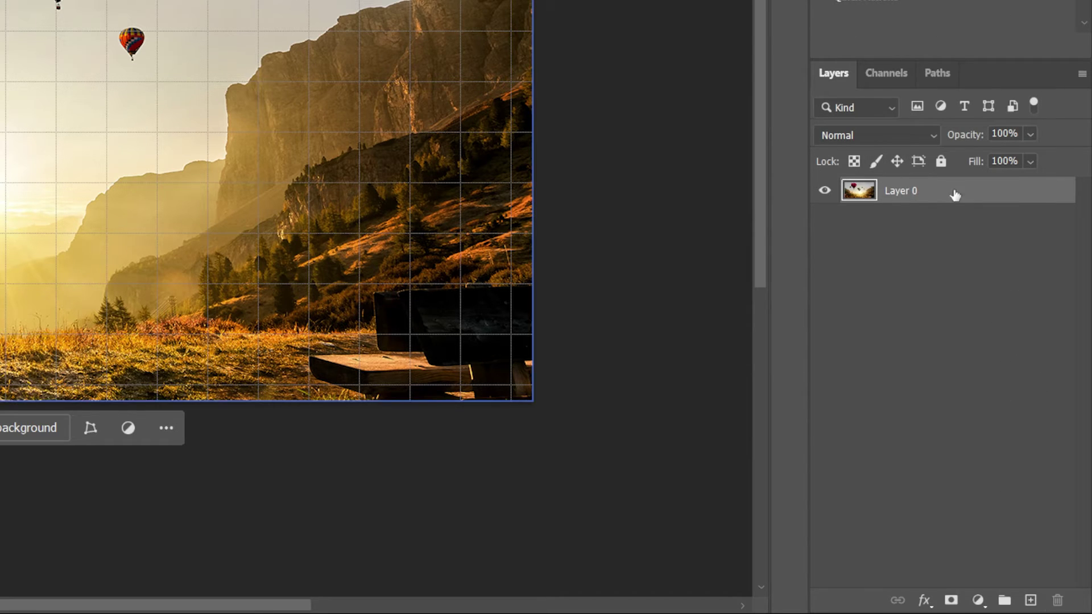
double_click(908, 192)
text(Landsco)
text(pe)
key(Return)
double_click(912, 189)
click(946, 255)
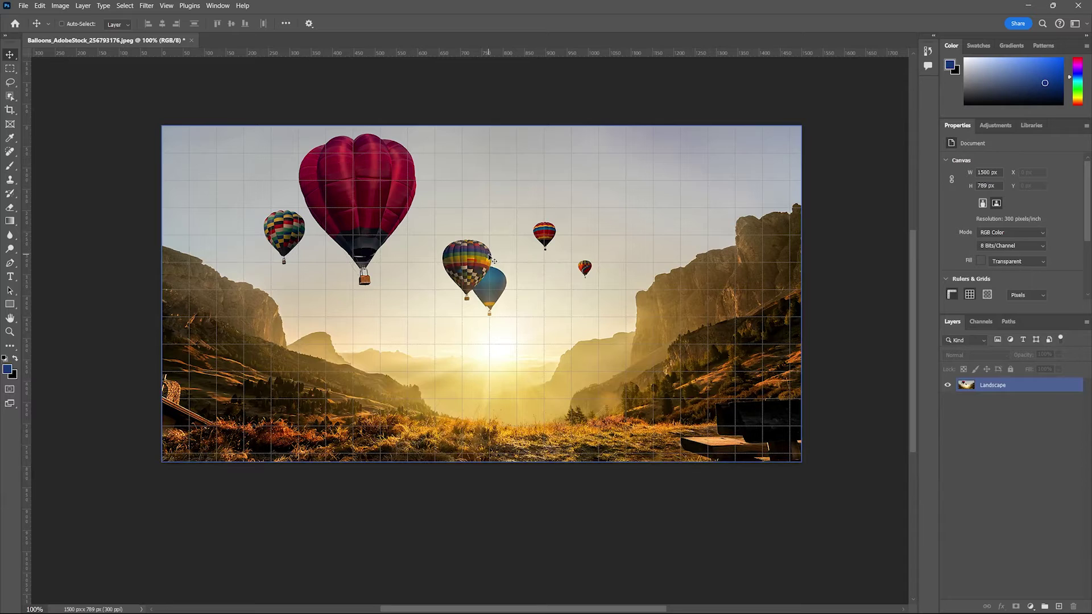
key(z)
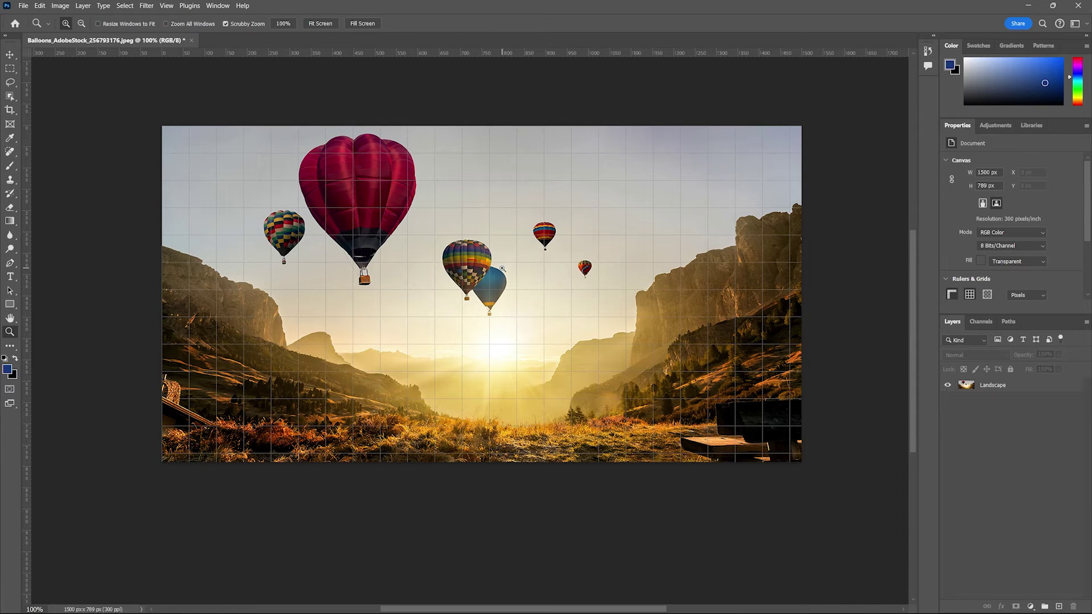
click(502, 269)
click(462, 267)
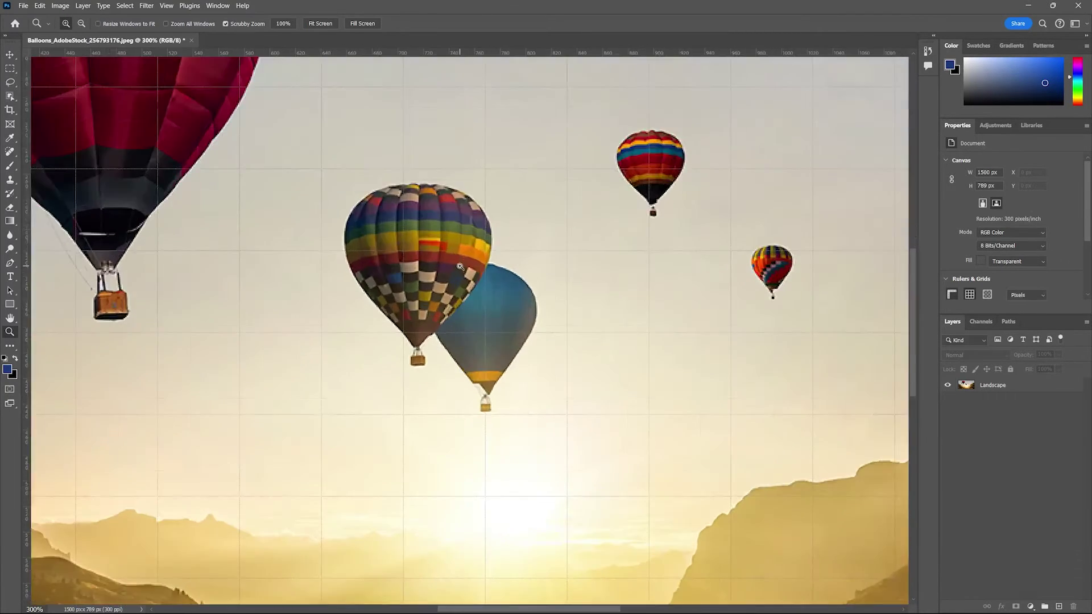
click(111, 107)
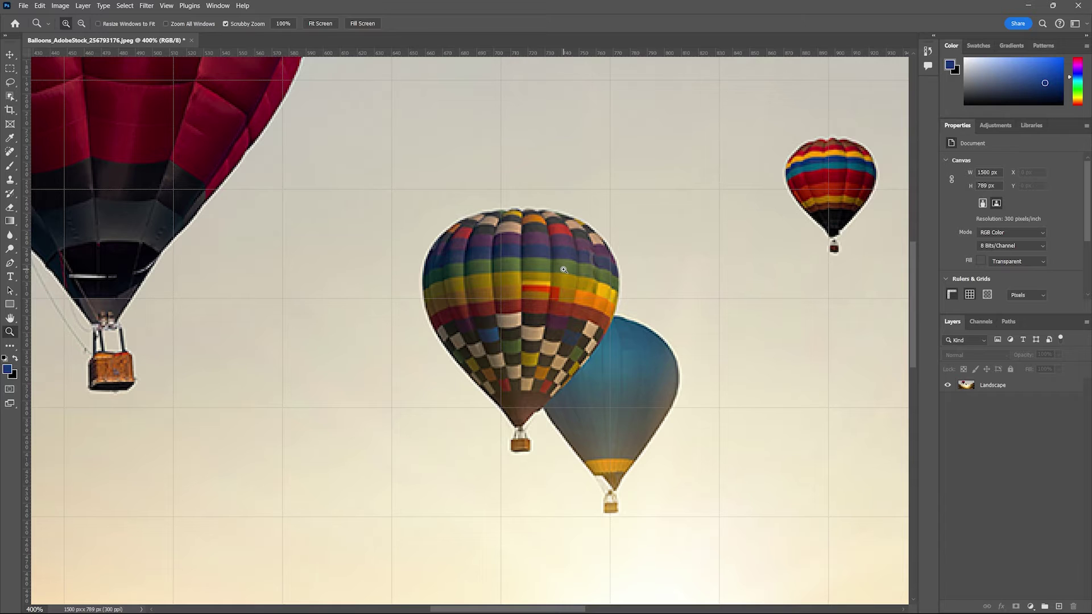
key(alt)
click(564, 270)
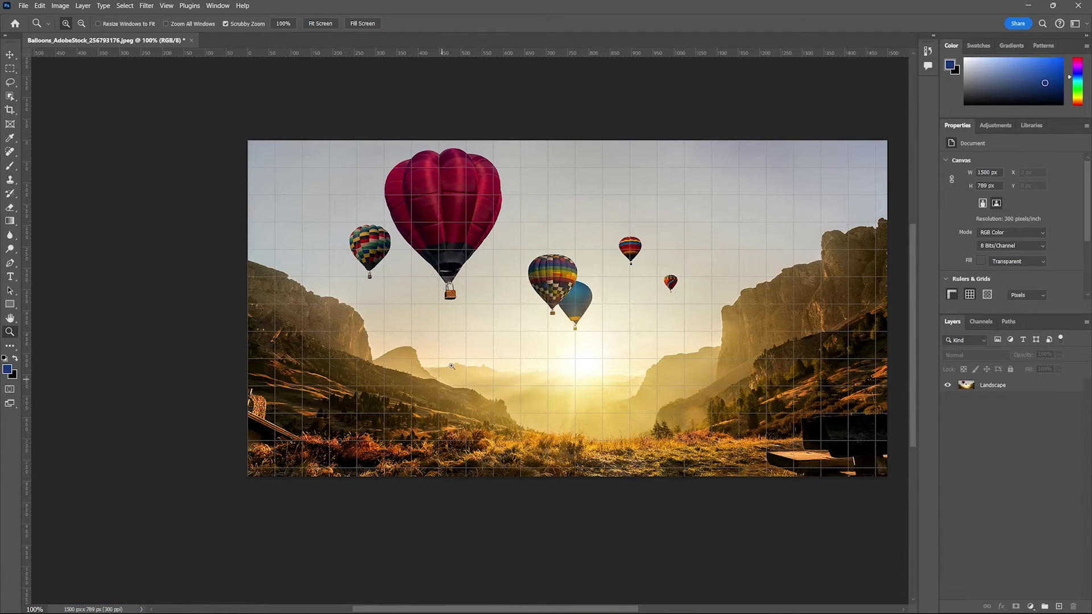
click(561, 286)
alt+click(561, 286)
mouse_move(700, 237)
mouse_down()
mouse_move(674, 180)
mouse_move(586, 262)
mouse_up()
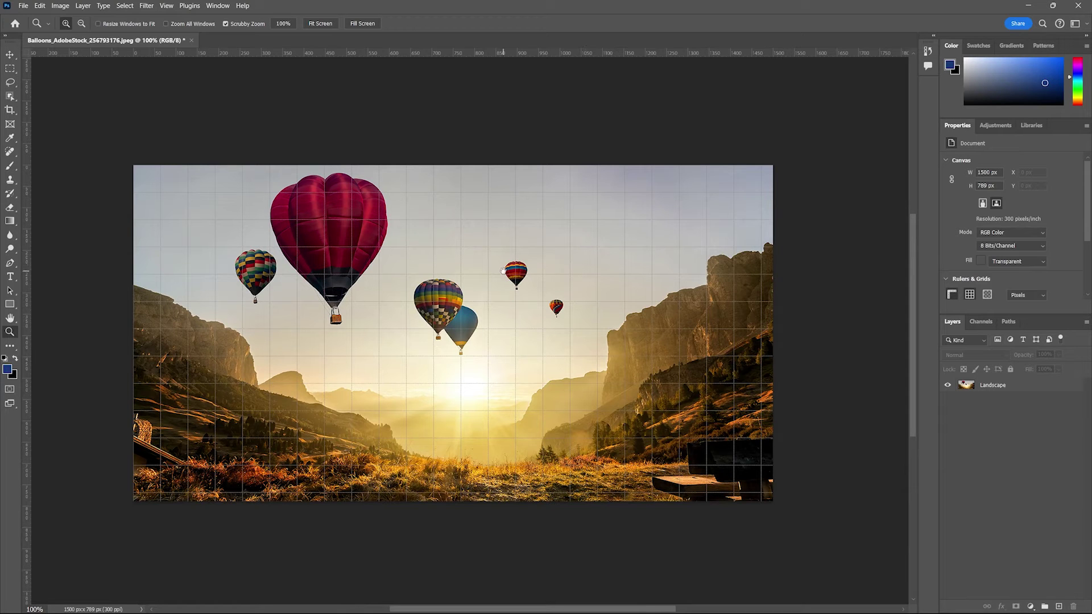
drag(503, 270, 544, 277)
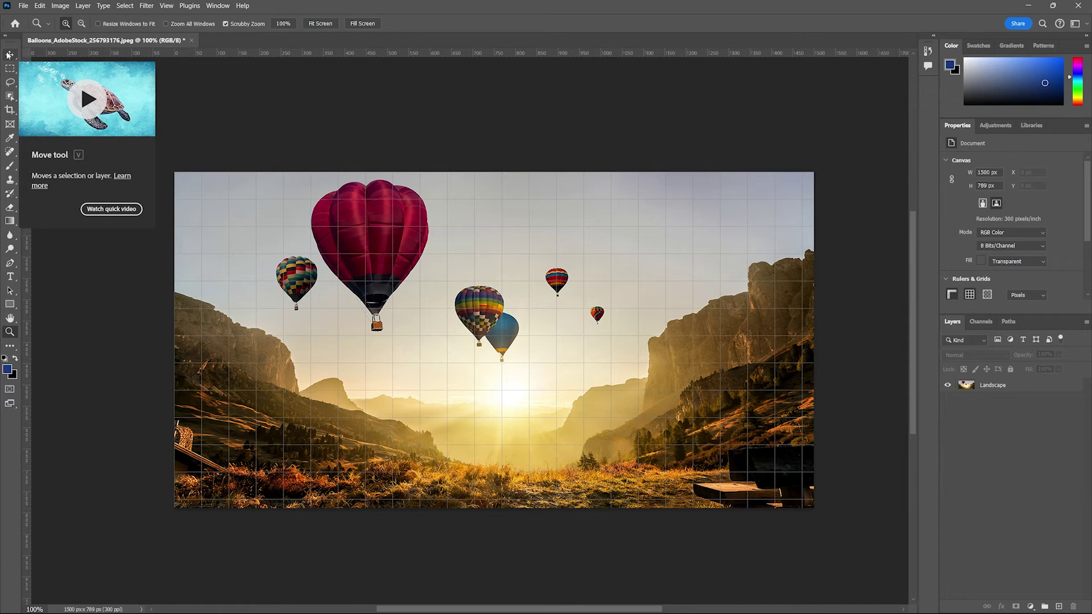
- Pick the Move tool and dismiss the error messages from the failed move attempt
click(9, 54)
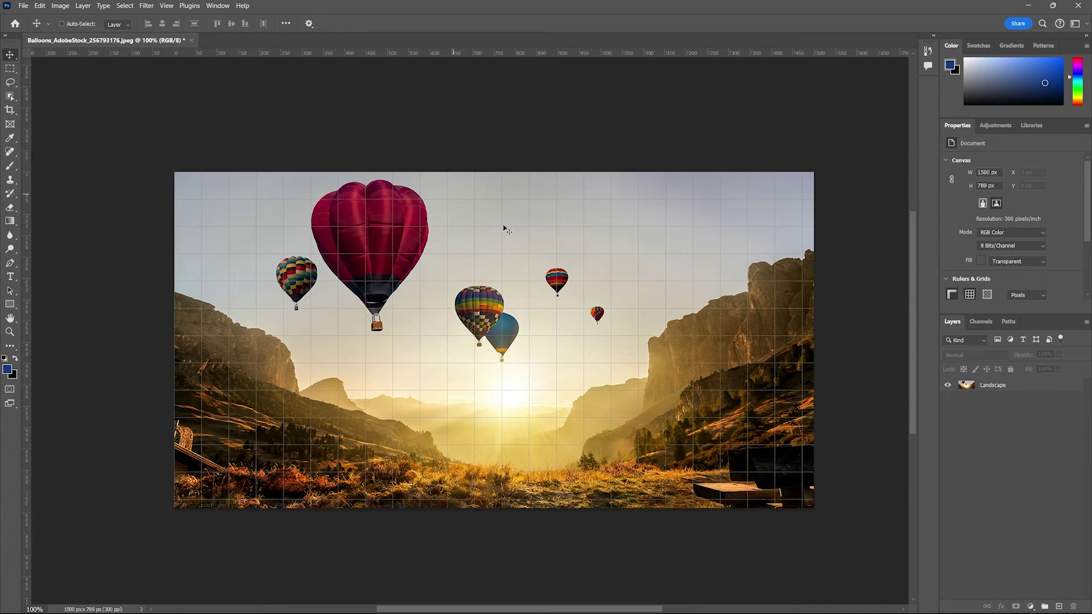
click(489, 284)
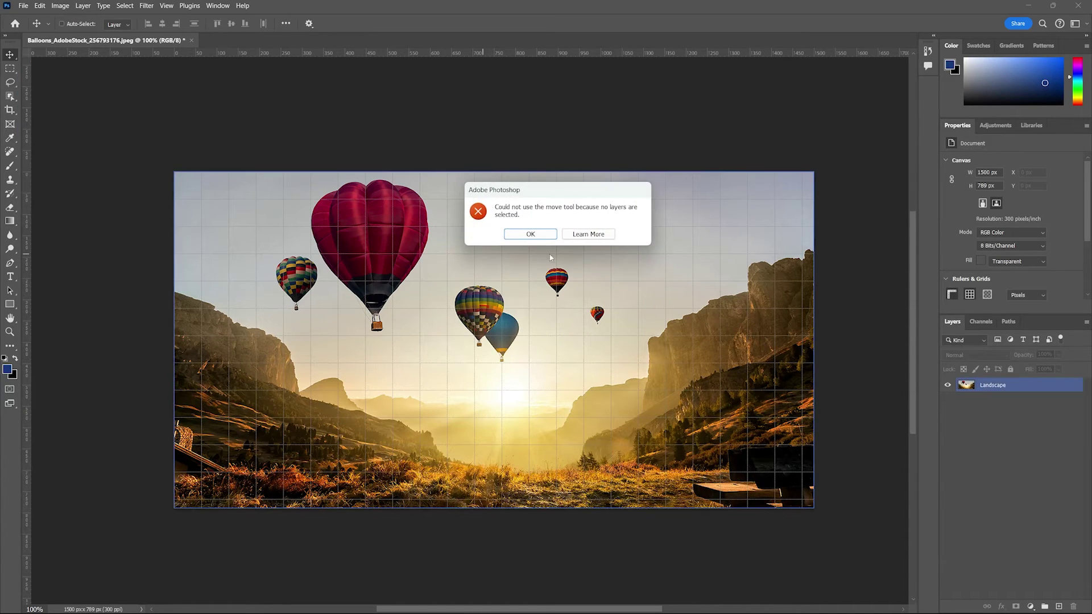
click(527, 235)
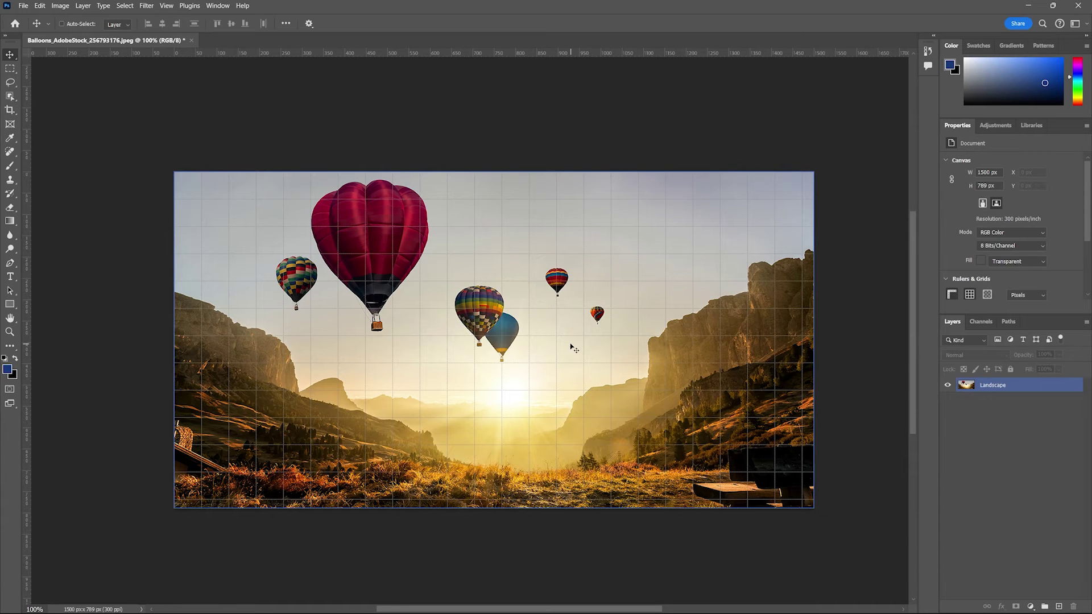
click(688, 351)
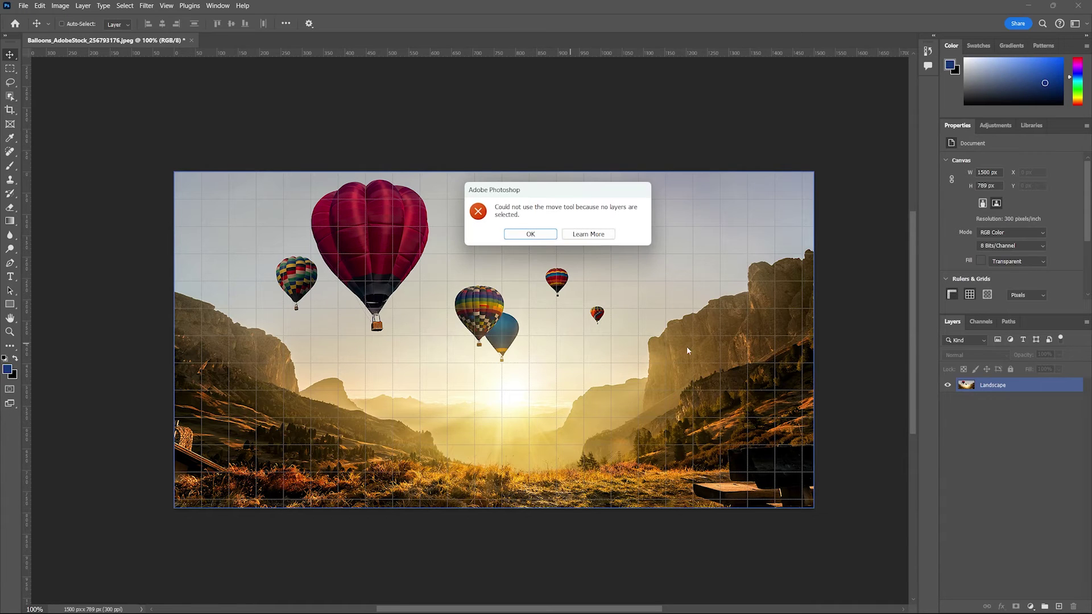
click(523, 235)
- Select the Landscape layer and drag it down, then back up to Y 0
click(1001, 385)
mouse_move(504, 282)
mouse_down()
mouse_move(668, 378)
mouse_move(498, 432)
mouse_up()
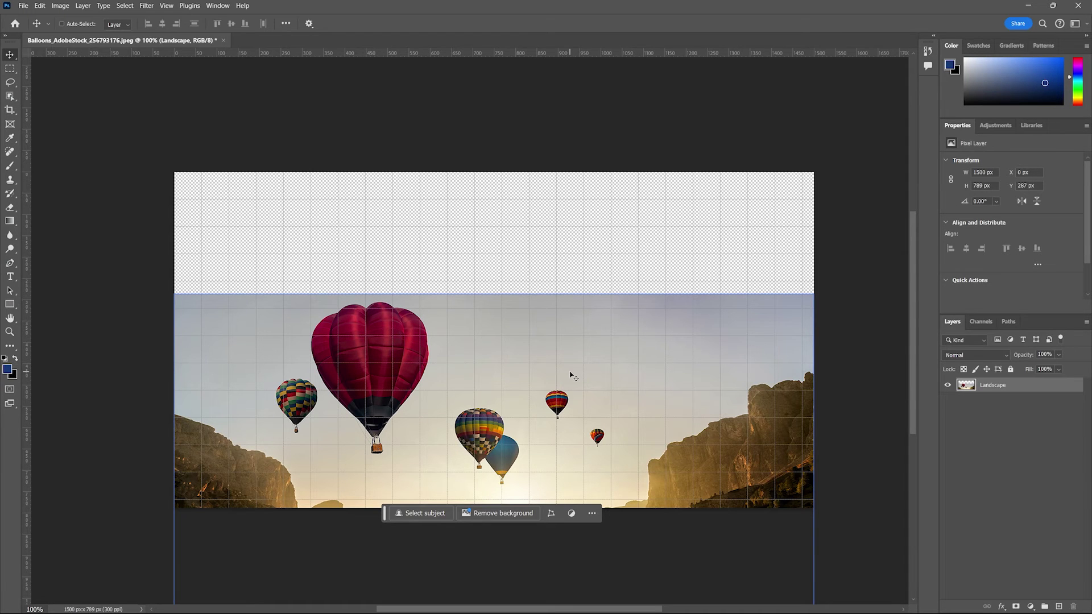
drag(570, 375, 568, 254)
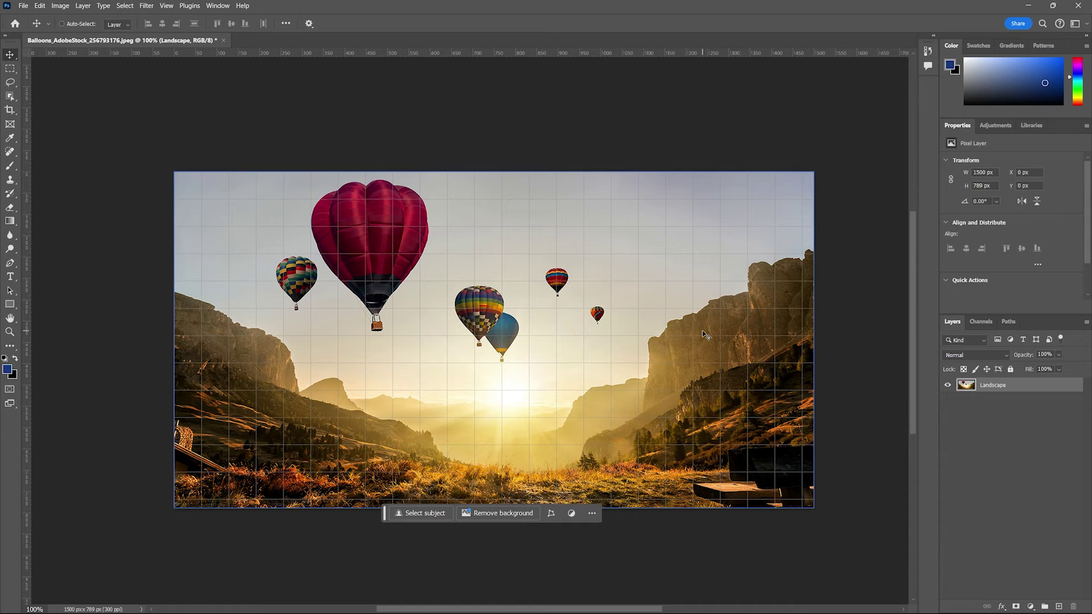
- Browse the Adjustments panel and add a Hue/Saturation adjustment layer above Landscape
click(996, 126)
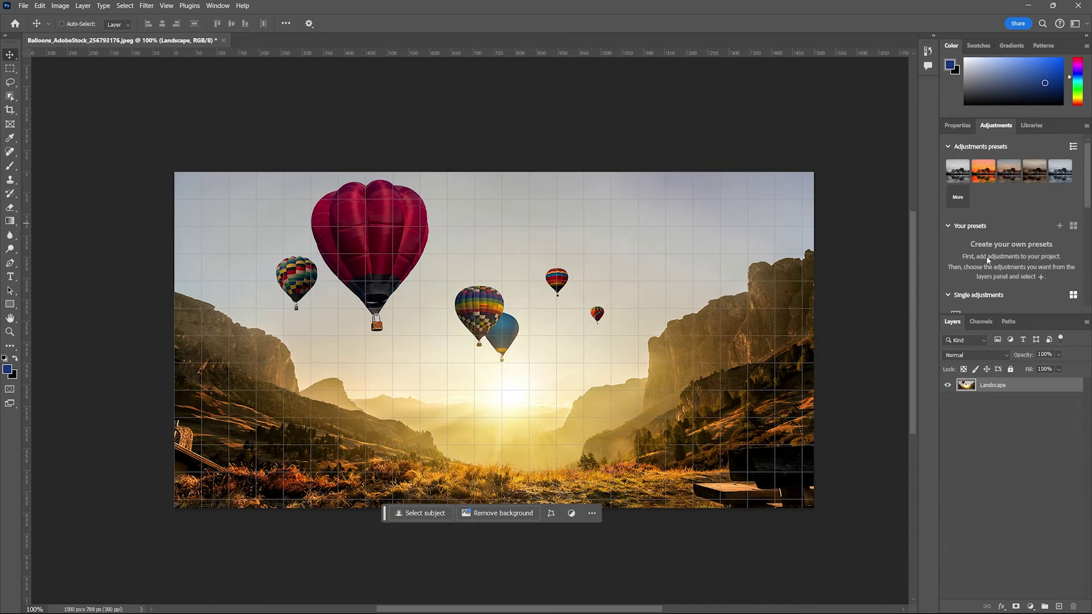
scroll(1083, 220, down, 3)
scroll(992, 171, down, 2)
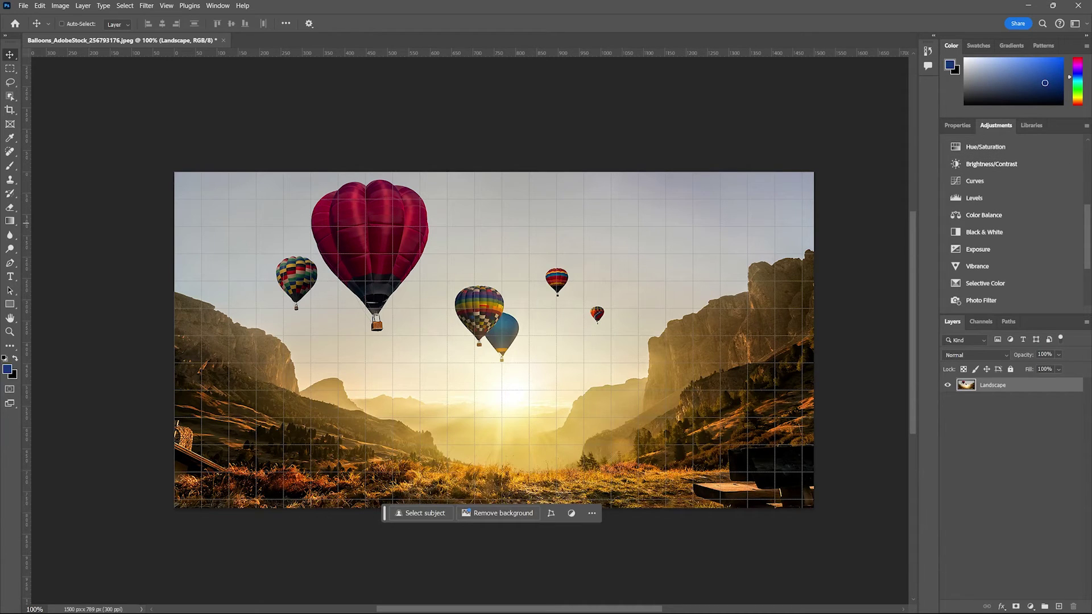
scroll(1087, 222, up, 1)
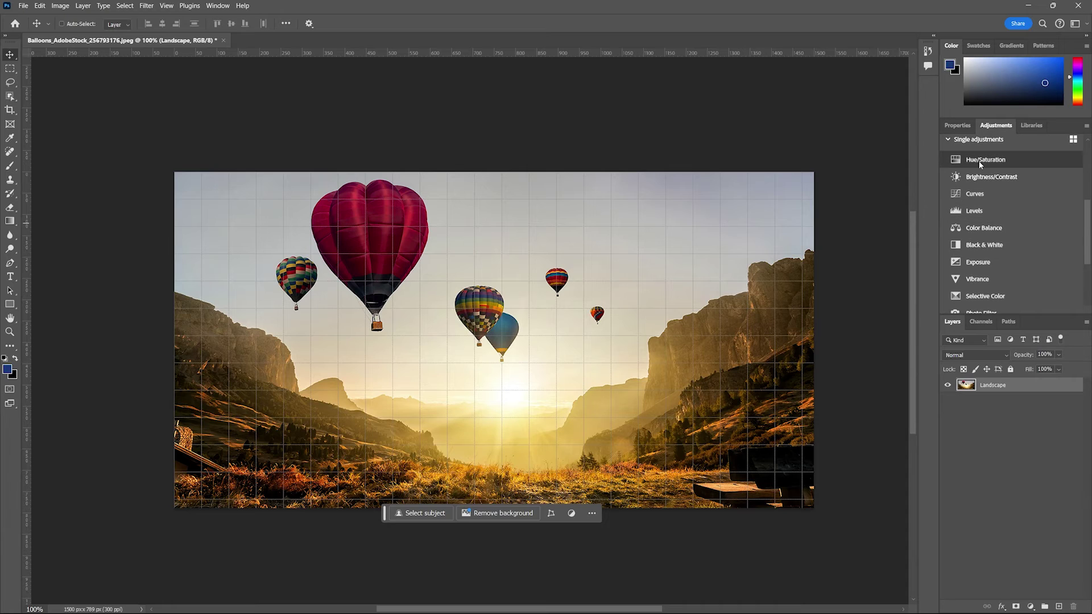
click(985, 160)
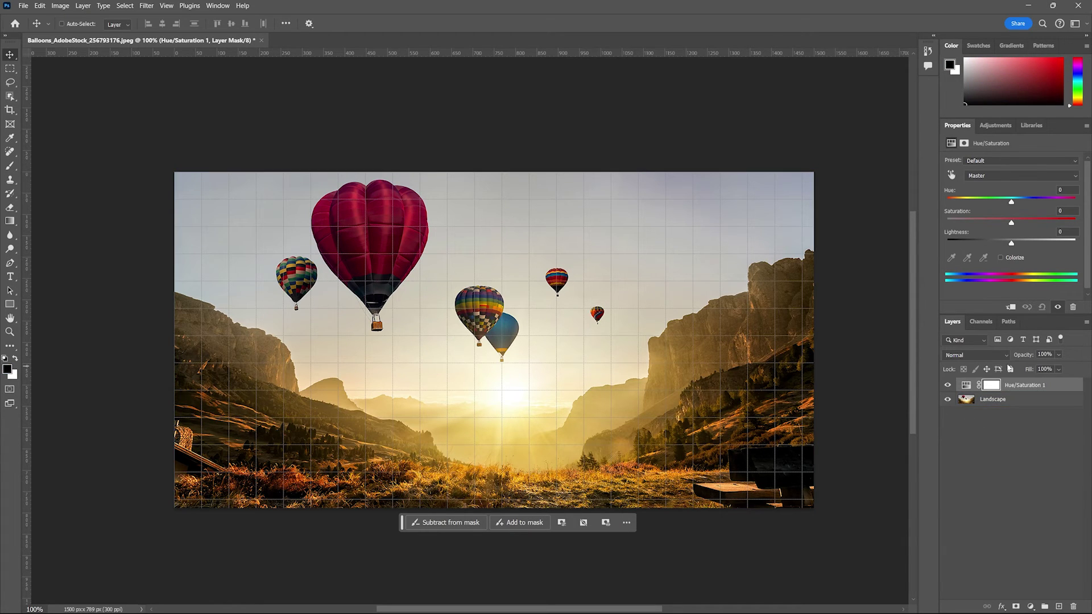
- Set the Hue/Saturation layer's Hue to -33 and Saturation to -23
drag(1011, 202, 991, 203)
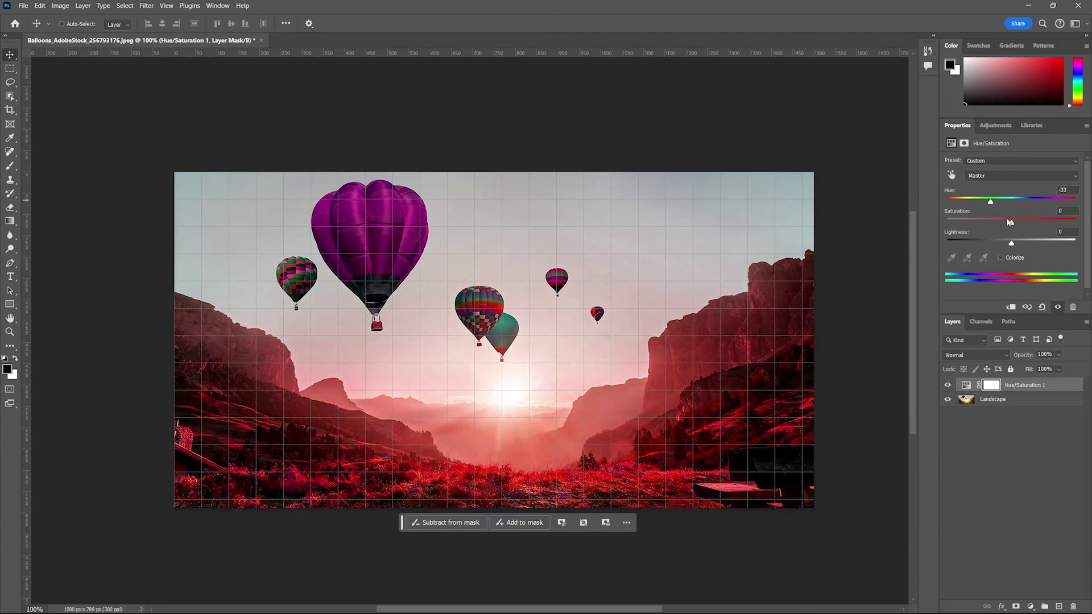
mouse_move(1011, 223)
mouse_down()
mouse_move(996, 223)
mouse_move(1012, 241)
mouse_up()
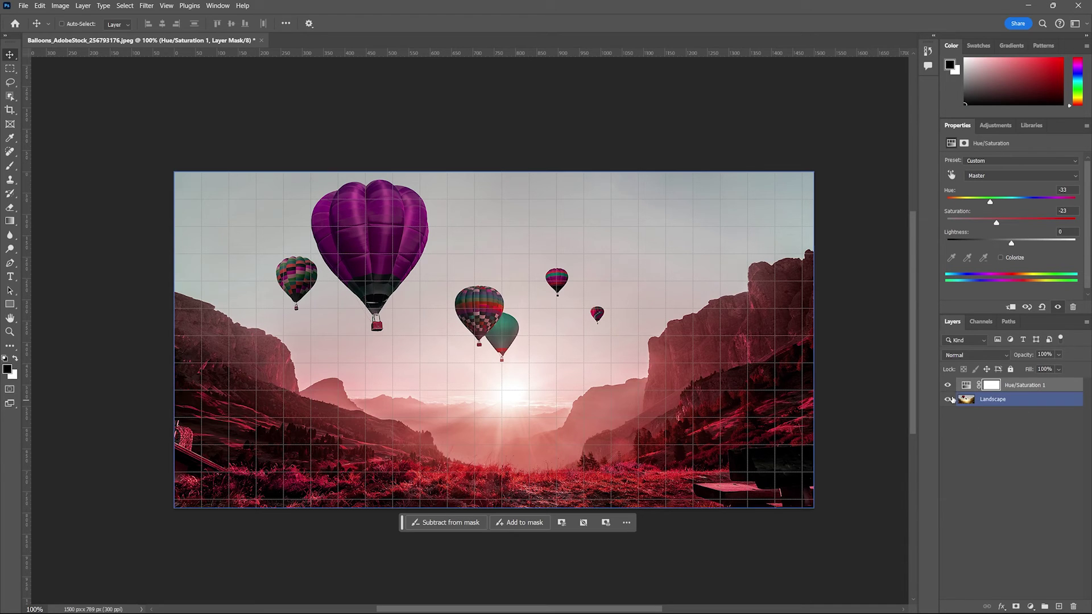
- Delete the Hue/Saturation 1 layer and confirm the prompt
click(1023, 384)
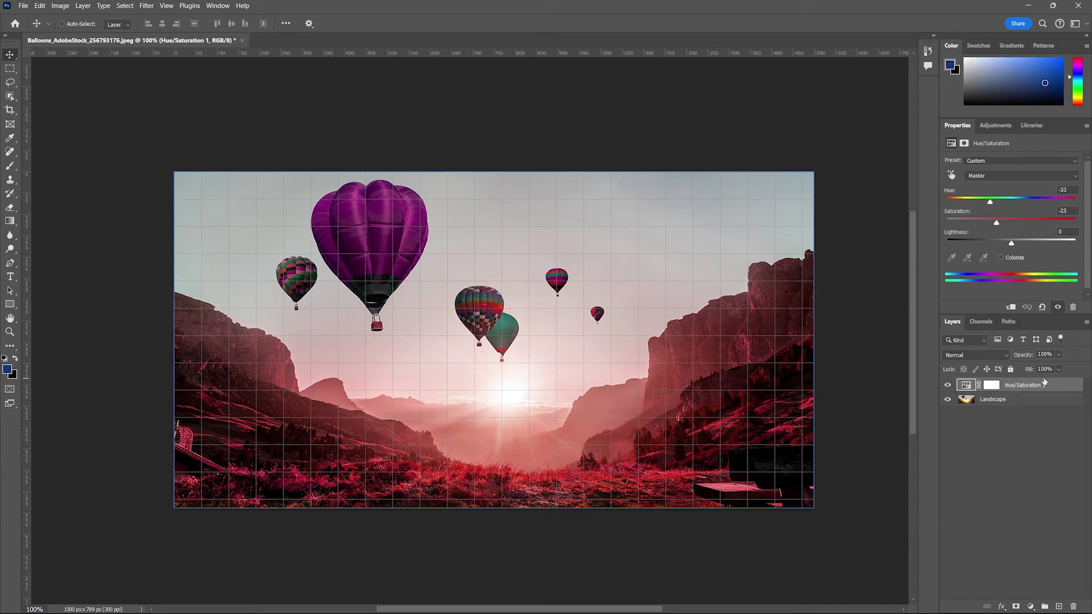
click(1074, 606)
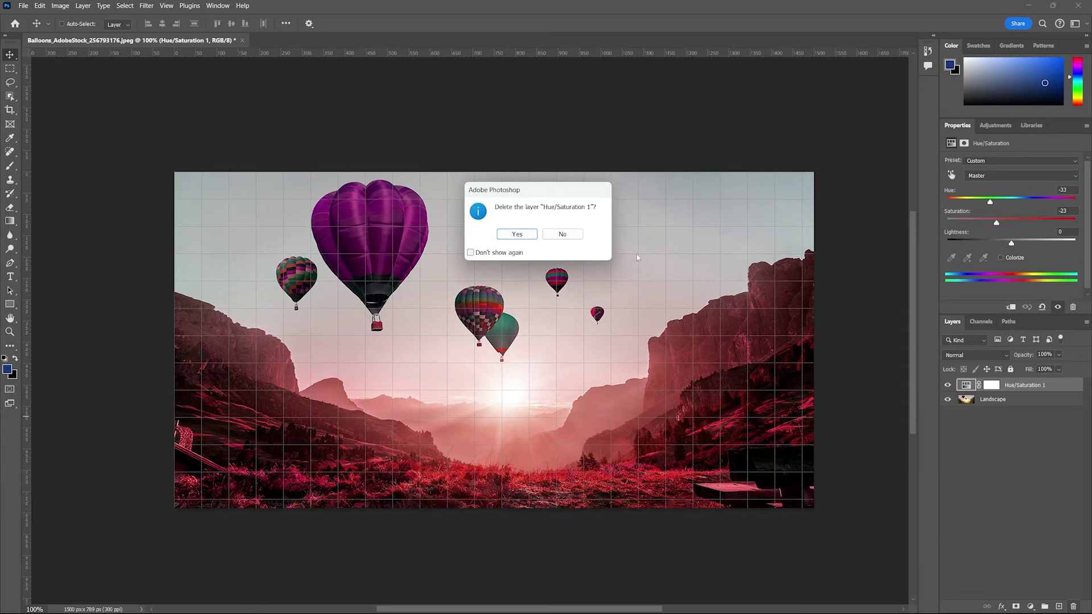
click(562, 233)
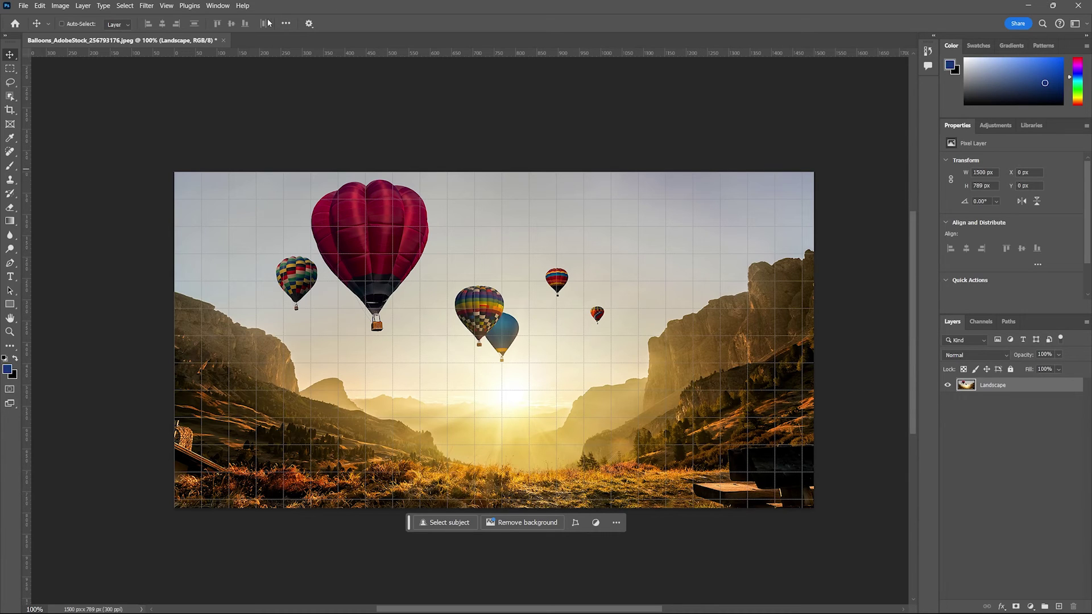
click(211, 6)
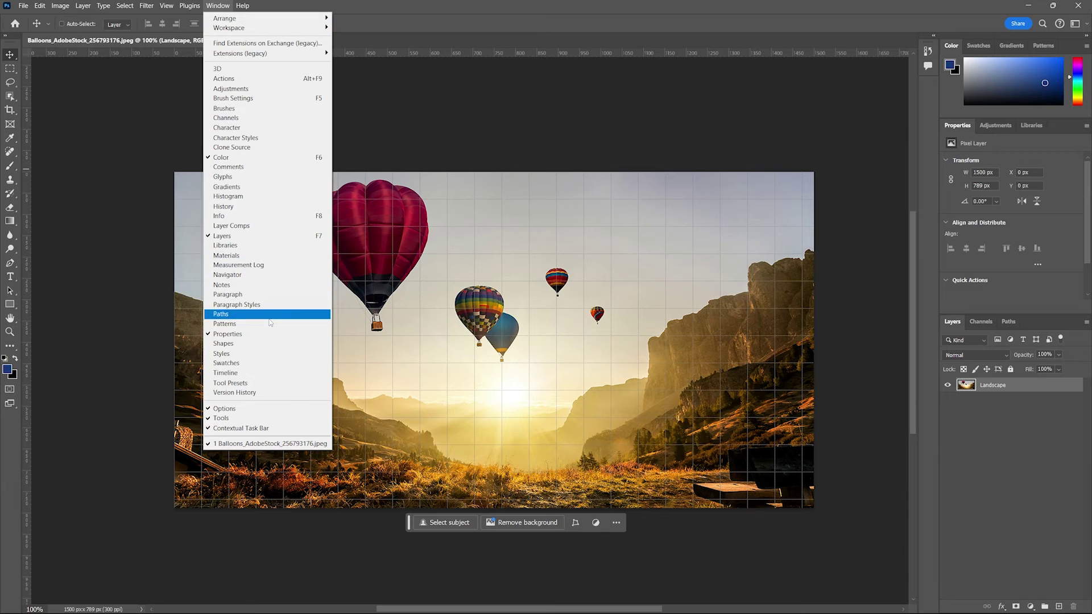
click(244, 206)
drag(864, 117, 884, 279)
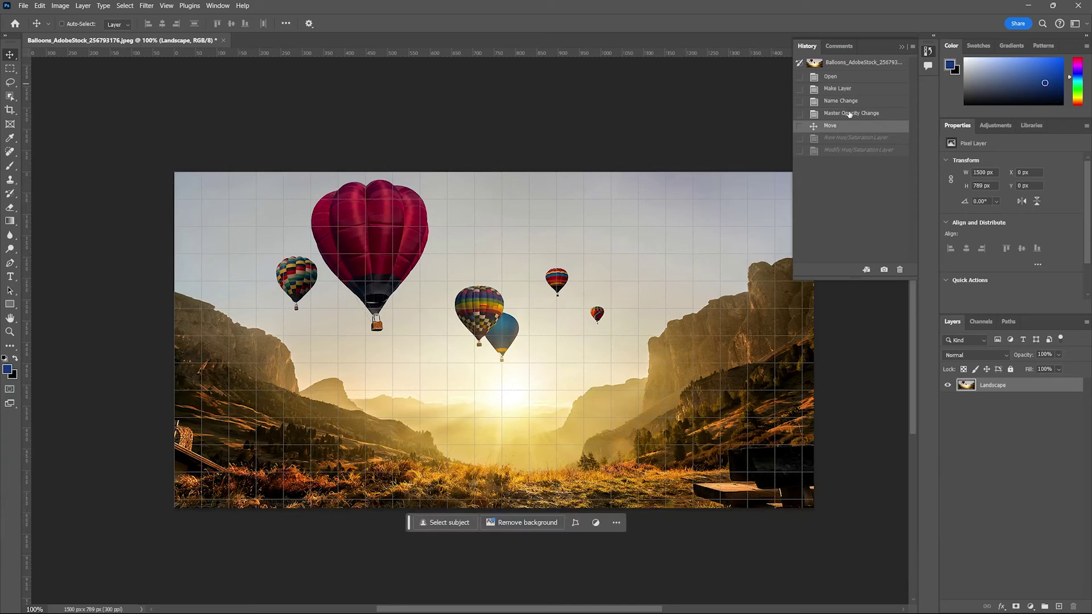
click(849, 114)
click(833, 128)
click(901, 48)
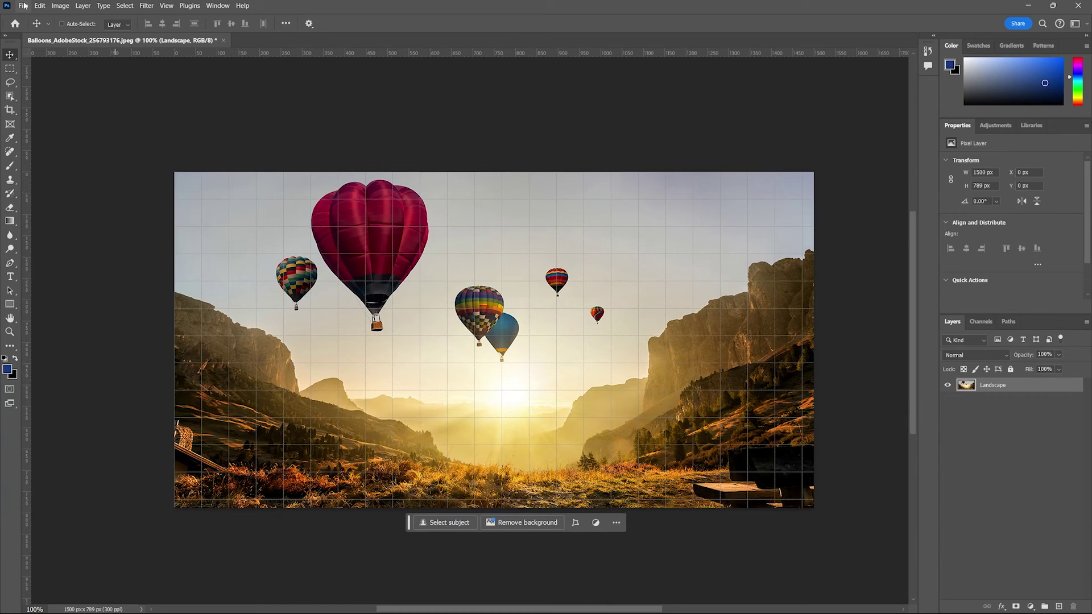
- Start Save As for the balloon photo, browsing formats but leaving Photoshop selected
click(25, 6)
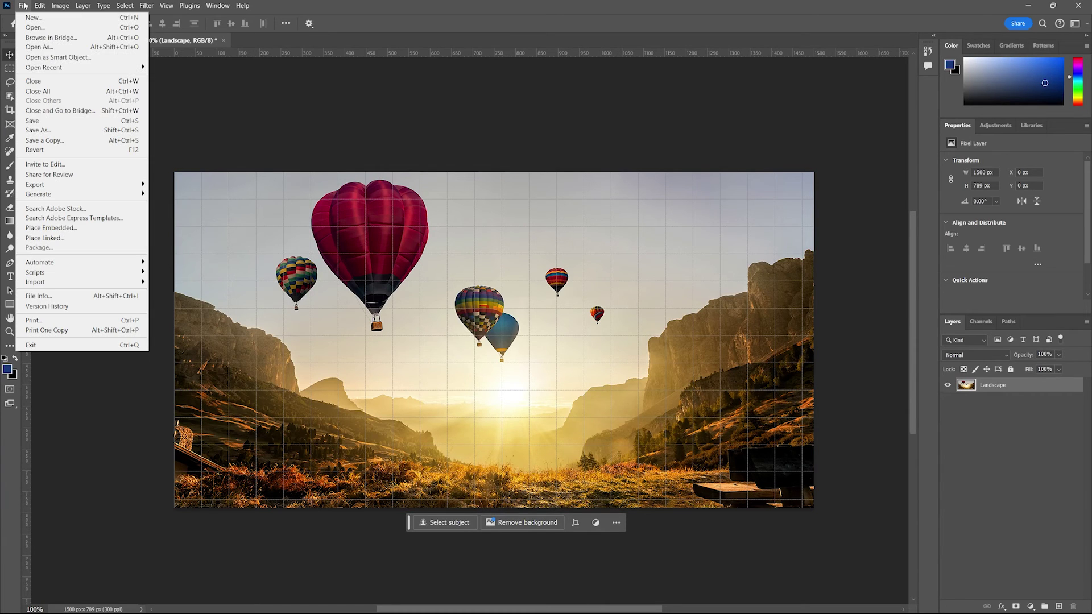
click(38, 130)
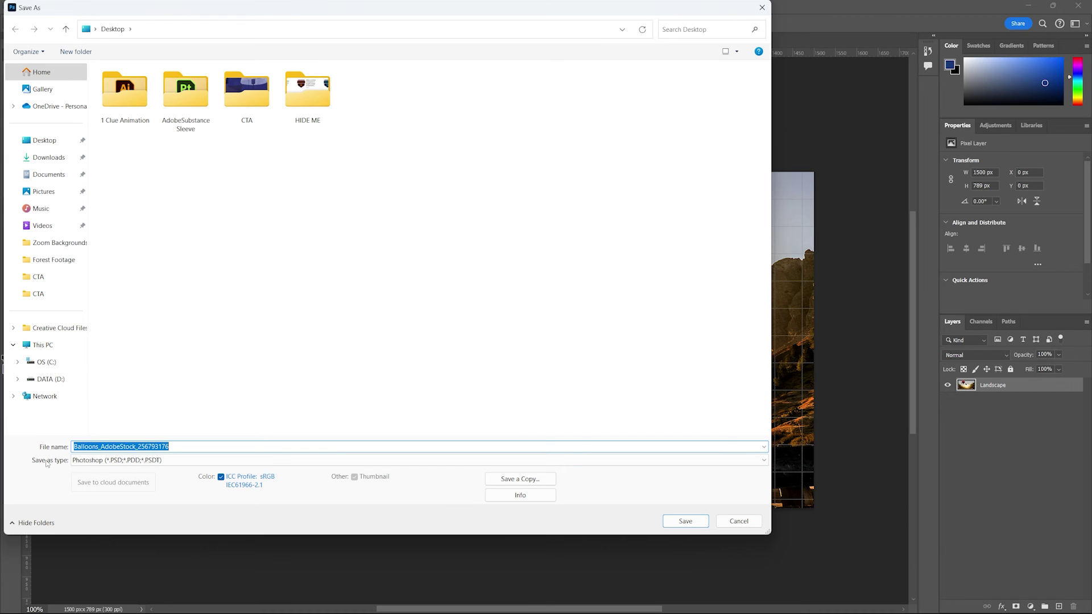
click(161, 460)
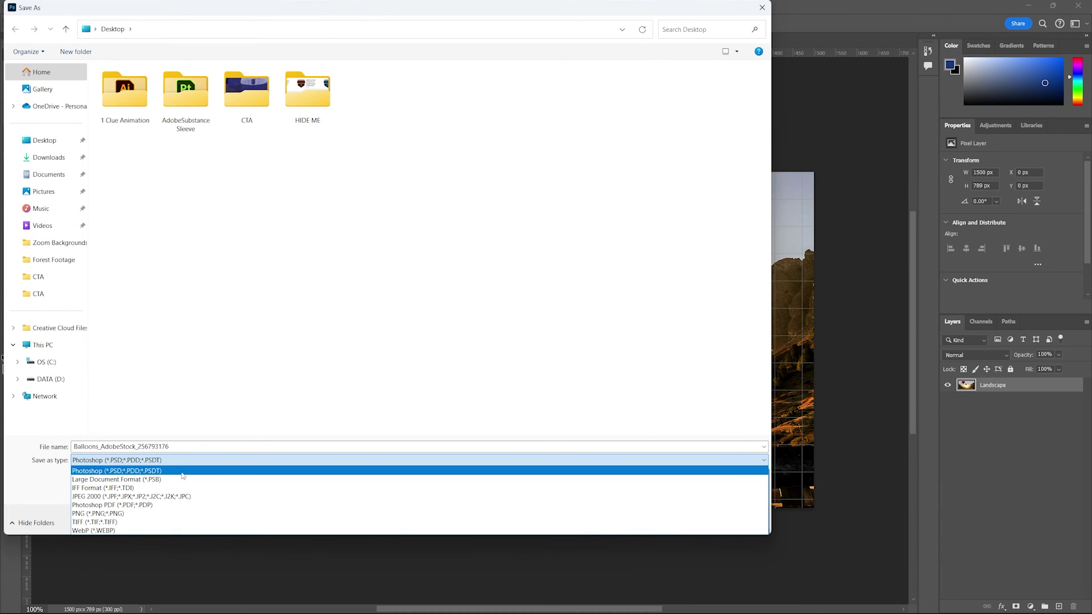
click(285, 340)
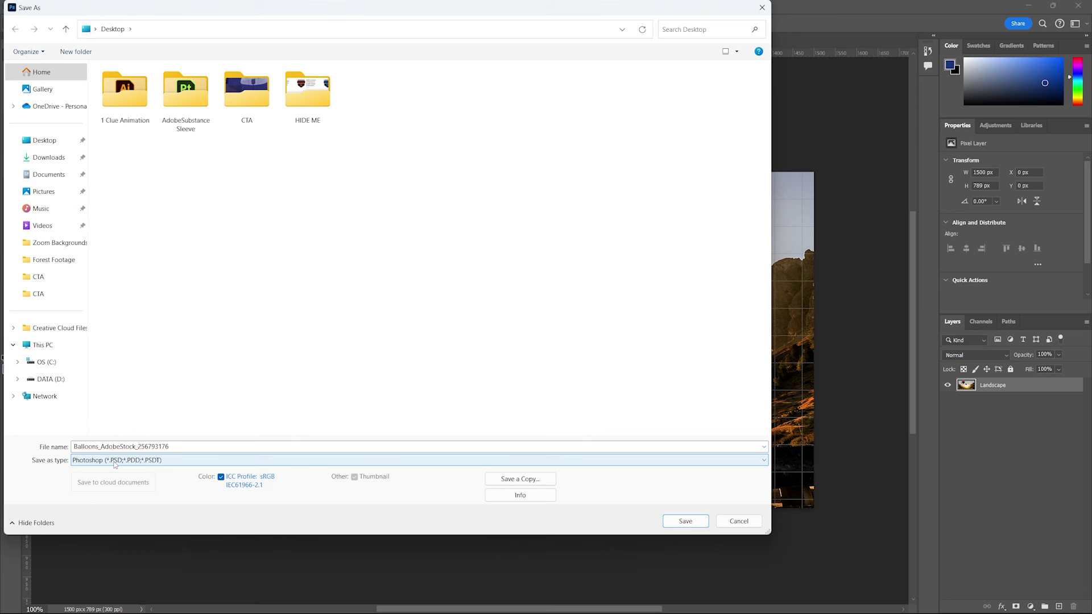
- Save a JPEG copy named FlattendImage to the Desktop, accepting the quality settings
click(520, 480)
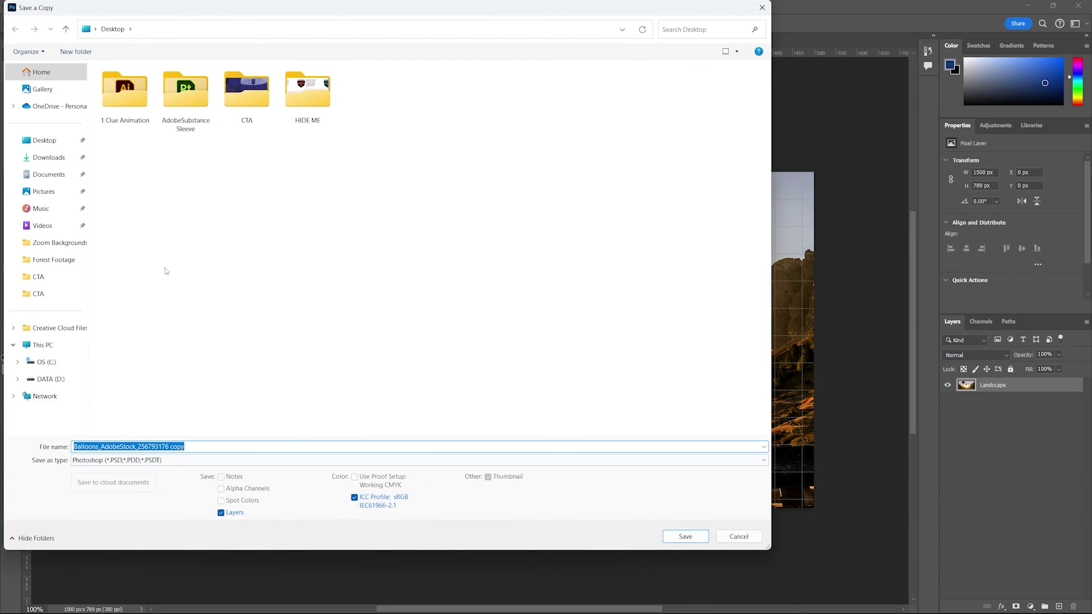
click(153, 464)
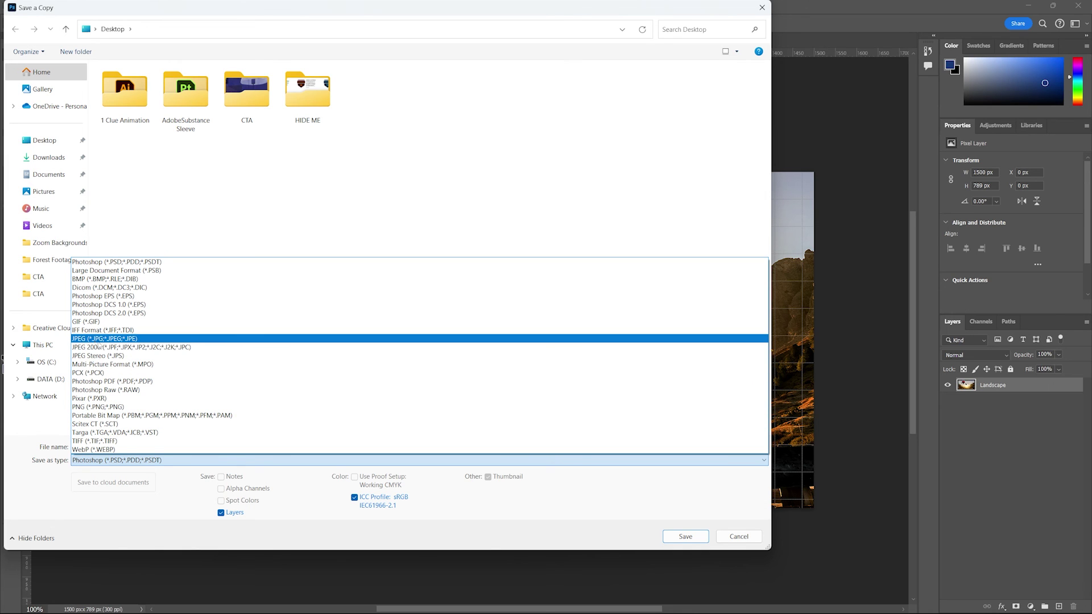
click(83, 340)
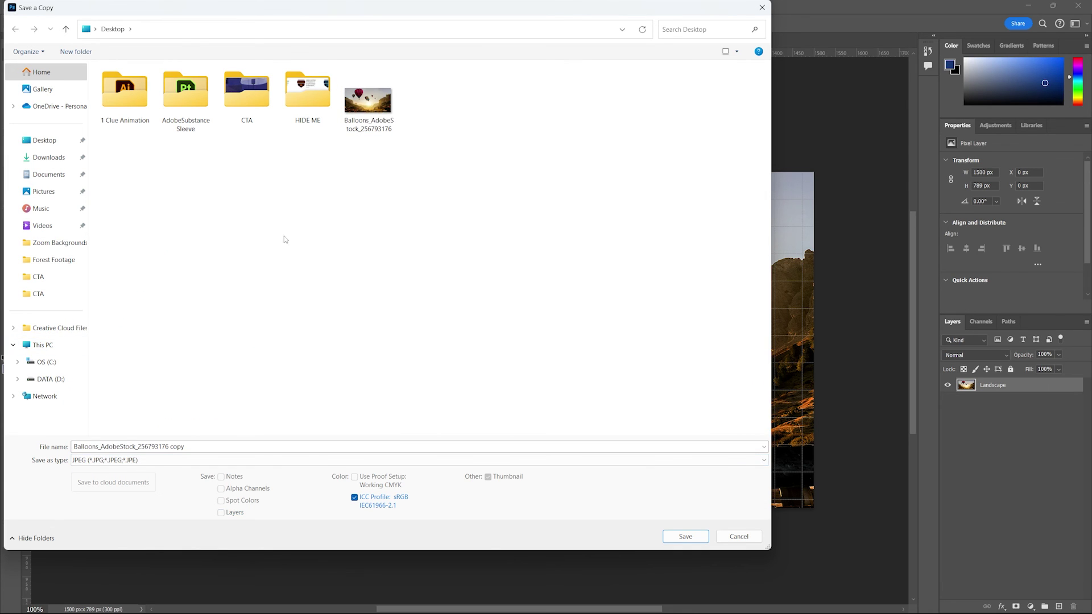
text(Fla)
text(ttendImage)
click(685, 536)
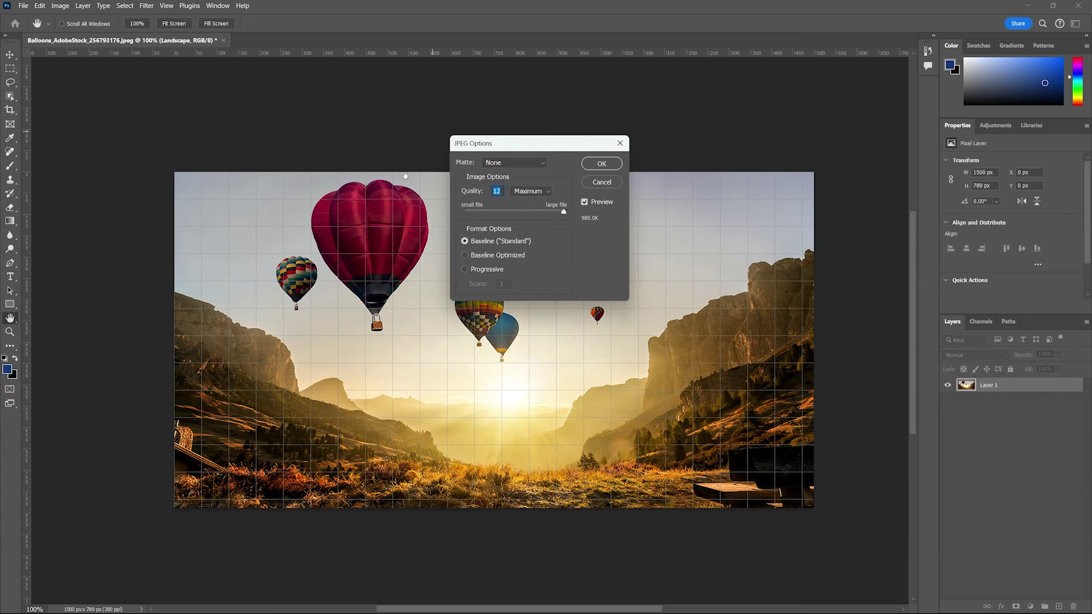
click(601, 164)
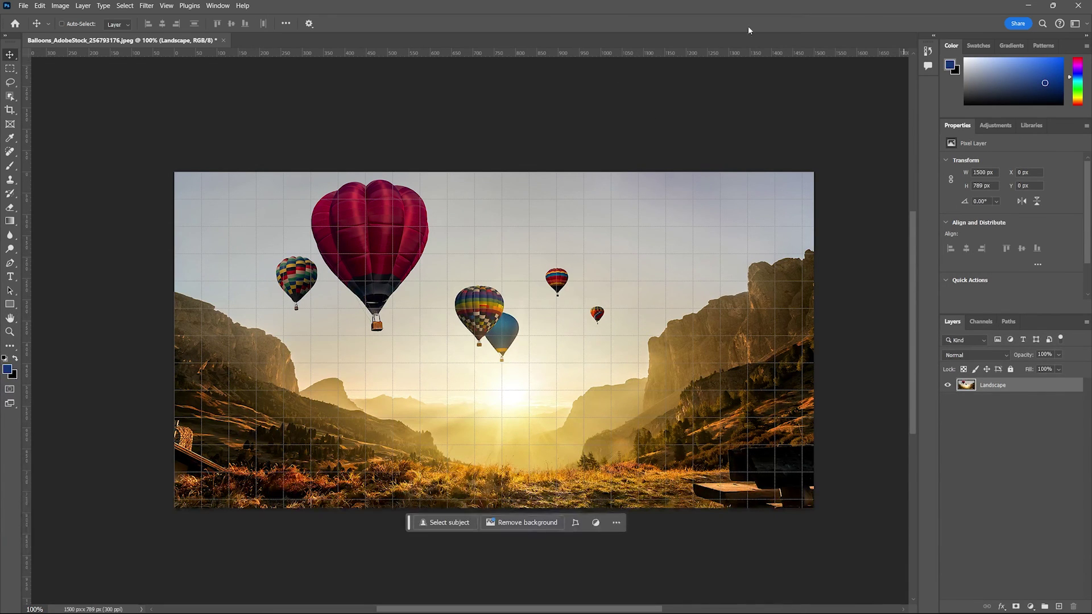